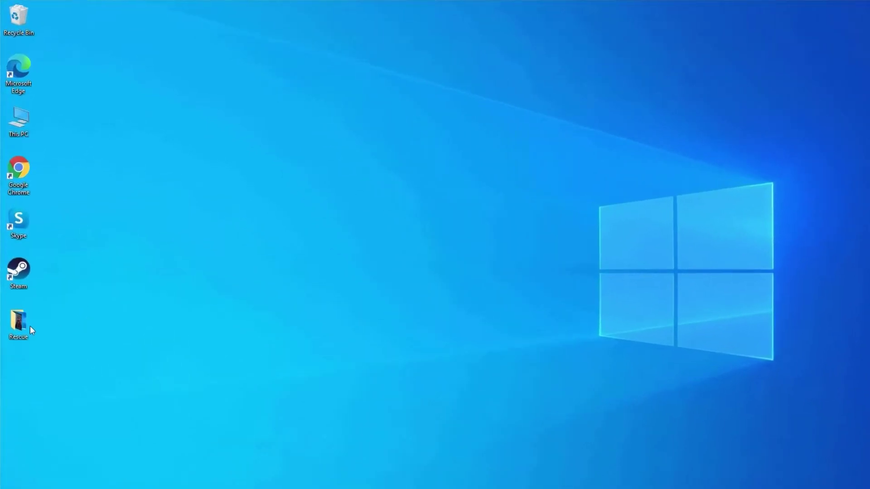
# Duplicate the Rescue video in the Rescue folder and rename the copy Rescue.Avi
pyautogui.doubleClick(17, 292)
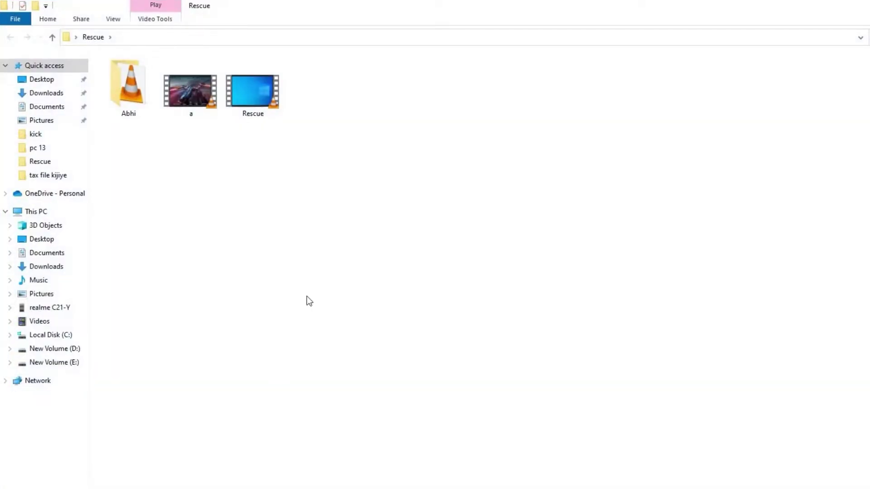
pyautogui.click(265, 111)
pyautogui.rightClick(263, 106)
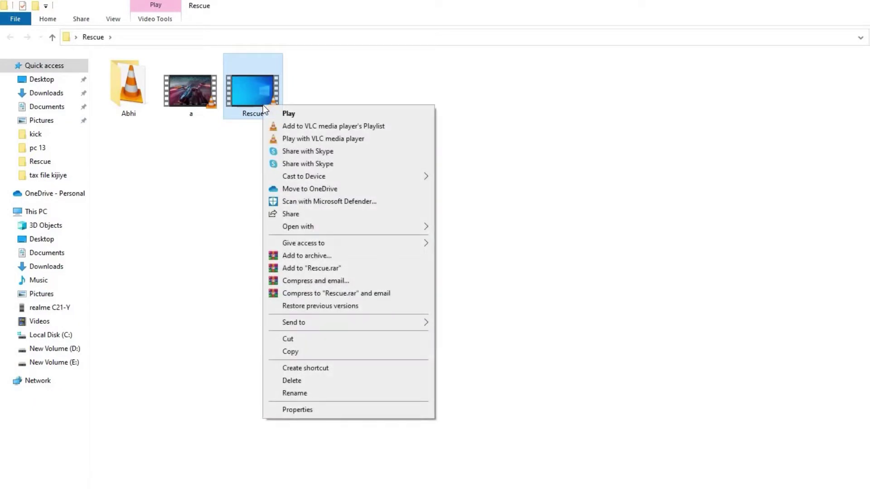
pyautogui.click(329, 107)
pyautogui.rightClick(331, 106)
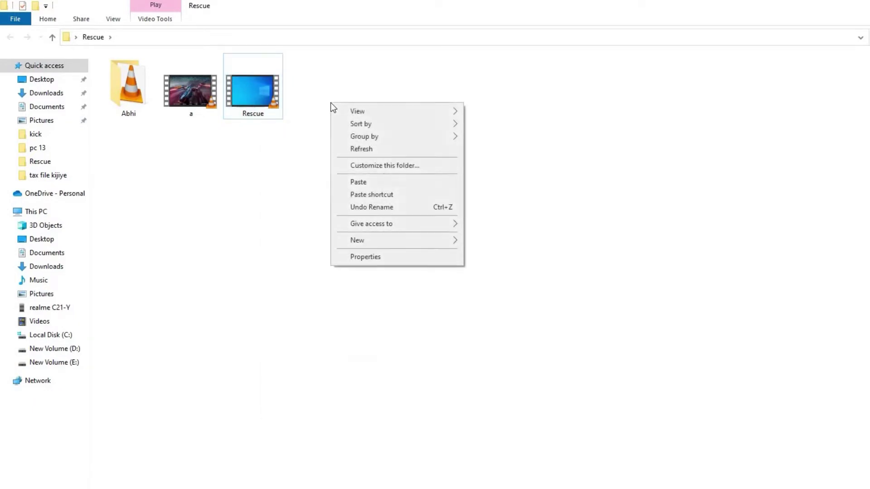
pyautogui.click(377, 186)
pyautogui.rightClick(262, 111)
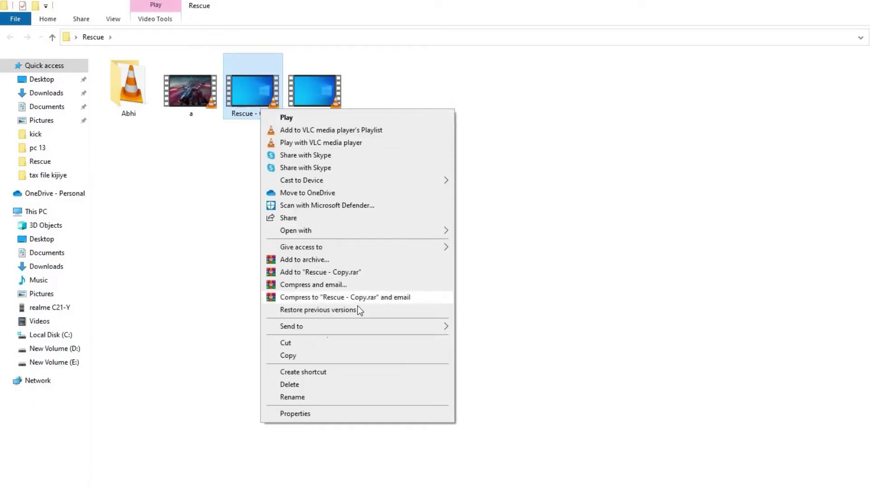
pyautogui.click(297, 396)
pyautogui.write('.Avi')
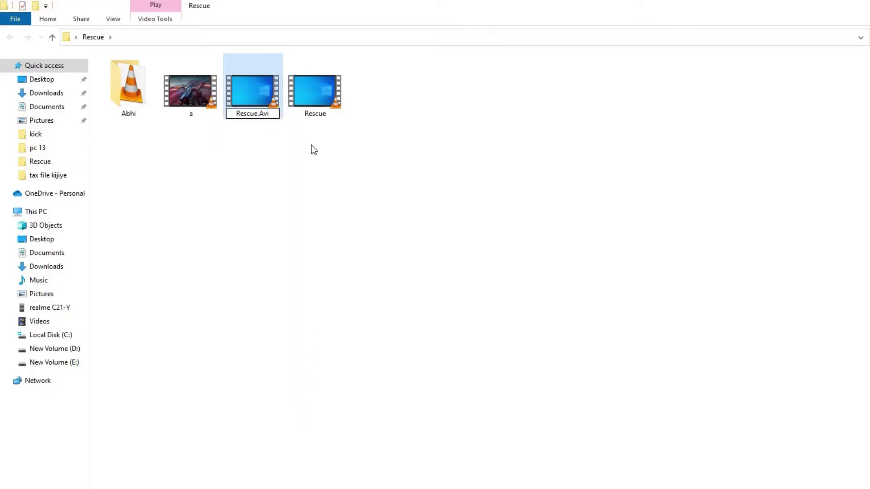
pyautogui.click(312, 166)
# Open Rescue.Avi with VLC media player from its right-click menu
pyautogui.click(254, 99)
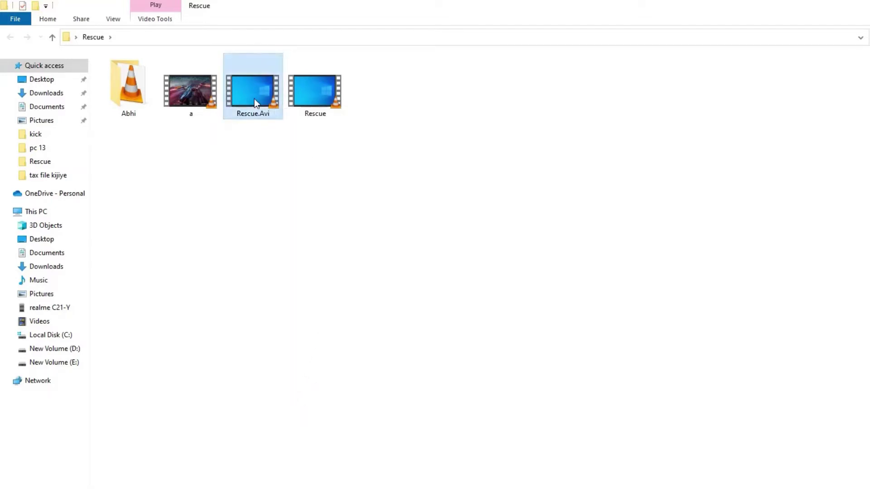
pyautogui.rightClick(255, 102)
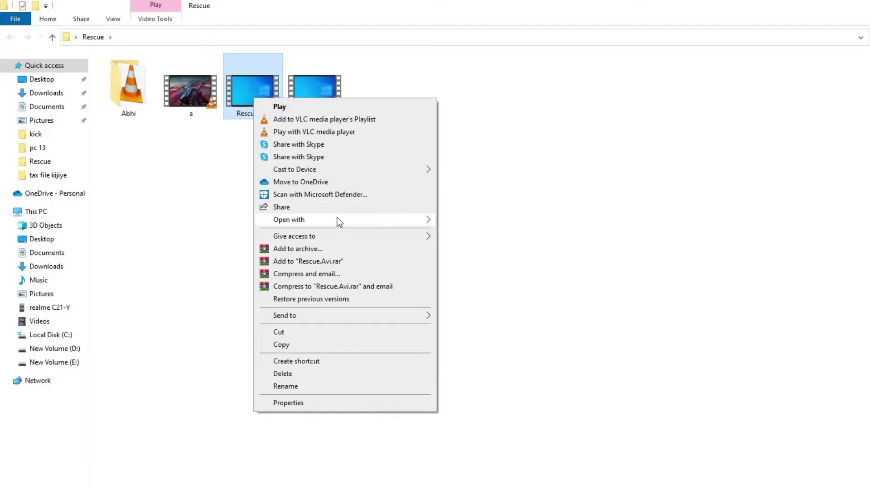
pyautogui.moveTo(340, 221)
pyautogui.click(494, 261)
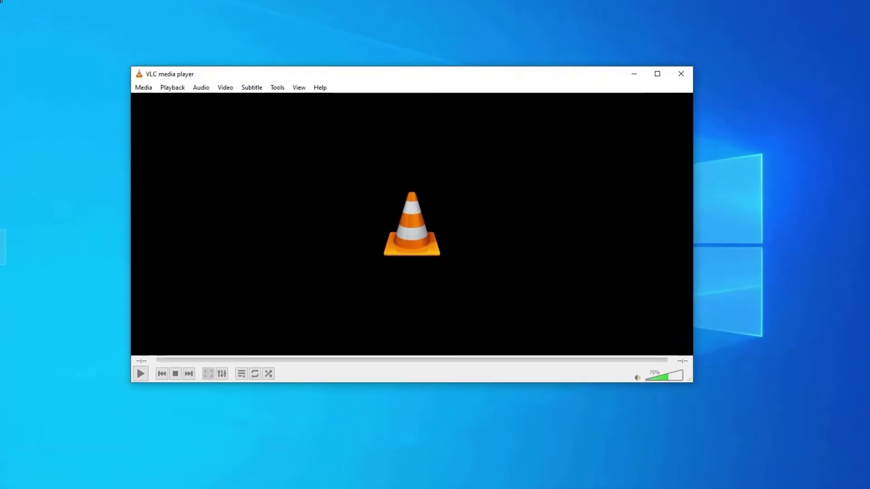
# Set 'Damaged or incomplete AVI file' to Always fix in Input / Codecs preferences and save
pyautogui.click(279, 87)
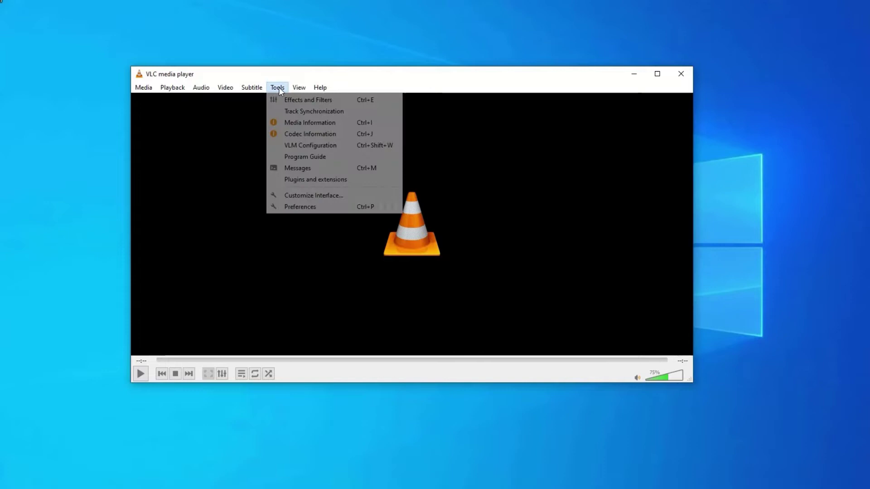
pyautogui.click(300, 209)
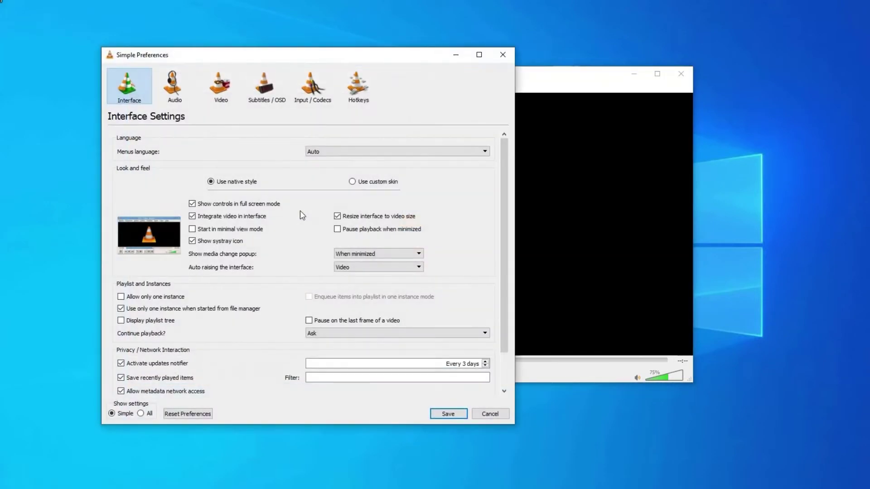
pyautogui.moveTo(356, 59)
pyautogui.mouseDown()
pyautogui.moveTo(488, 56)
pyautogui.moveTo(463, 61)
pyautogui.mouseUp()
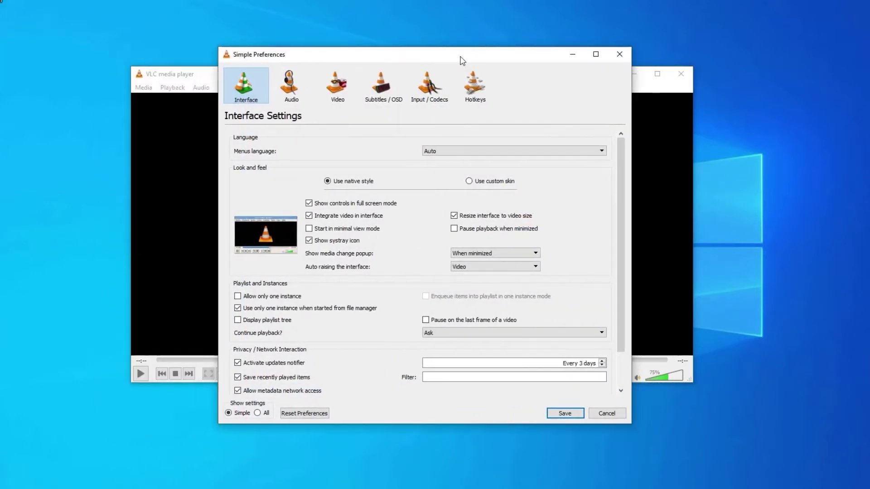
pyautogui.click(429, 84)
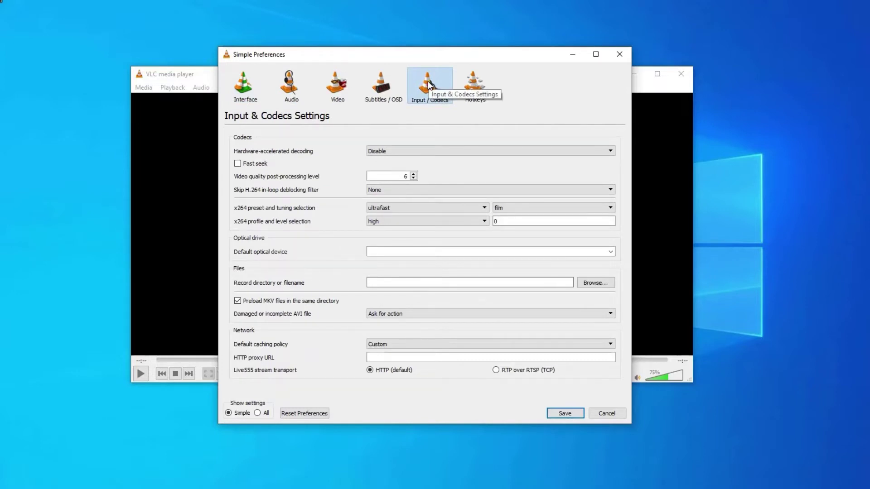
pyautogui.moveTo(439, 321)
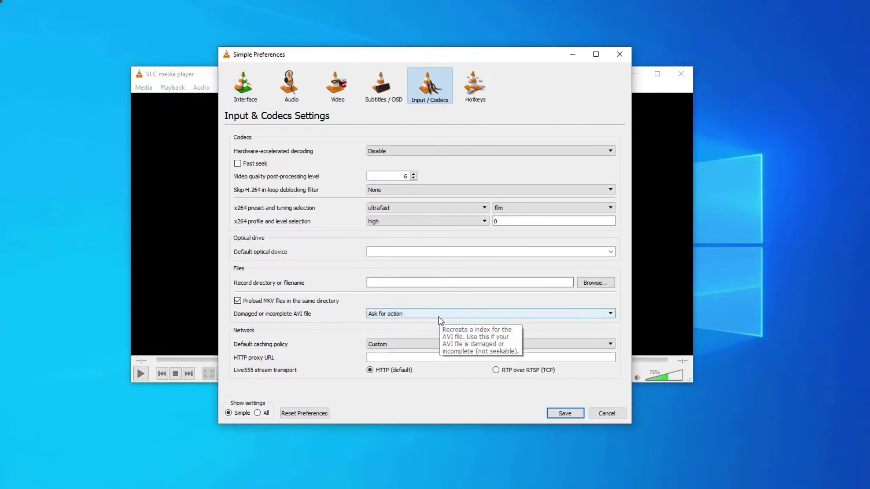
pyautogui.click(439, 317)
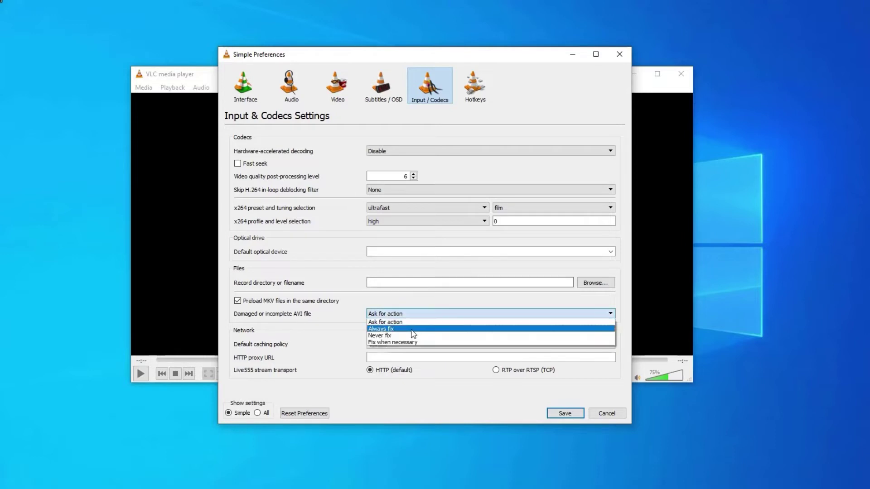
pyautogui.click(413, 331)
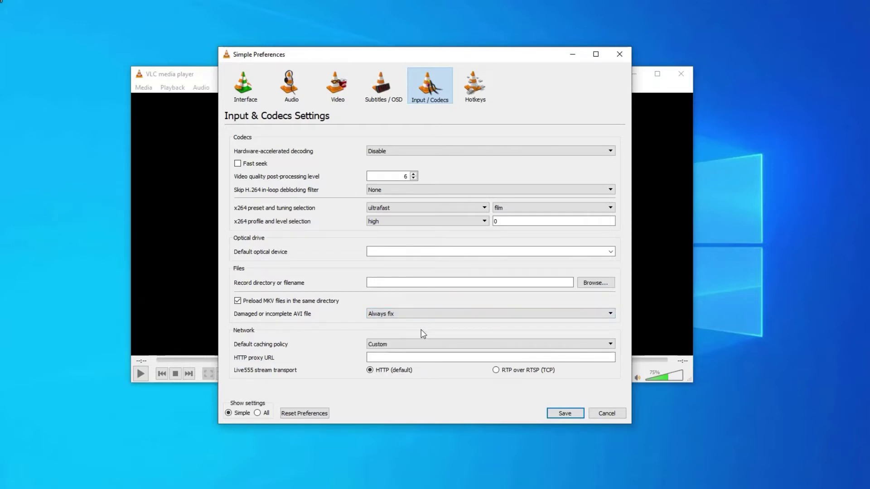
pyautogui.click(565, 413)
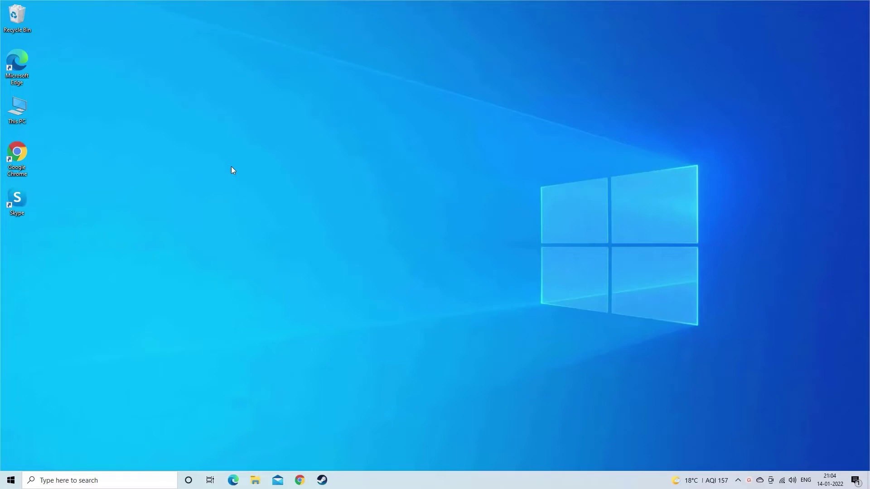
# Run a Quick scan via Settings > Update & Security > Windows Security > Virus & threat protection
pyautogui.click(80, 481)
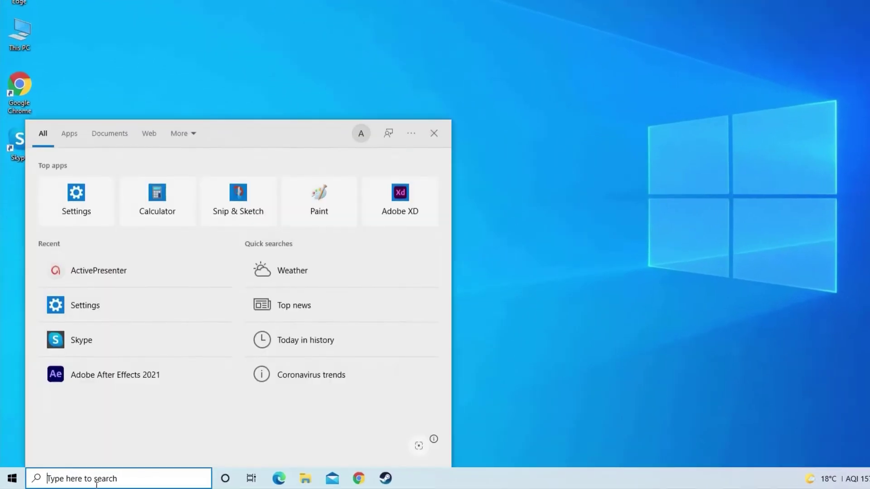
pyautogui.write('setti')
pyautogui.click(74, 181)
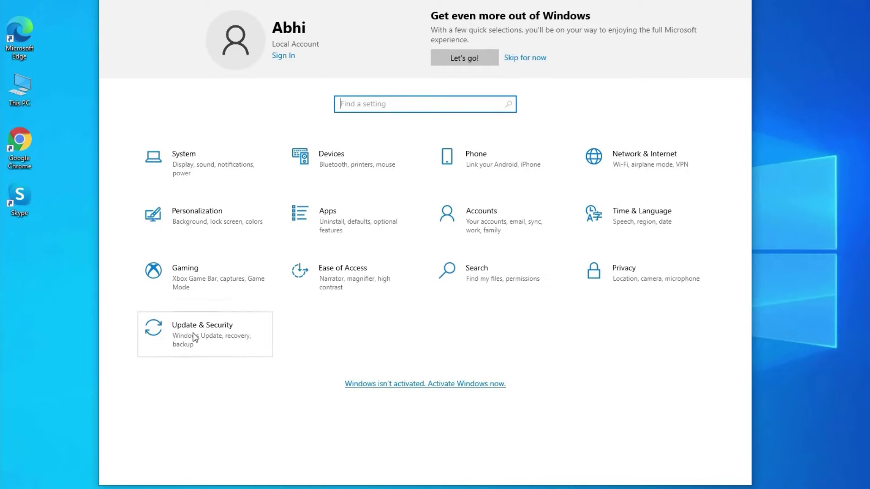
pyautogui.click(194, 337)
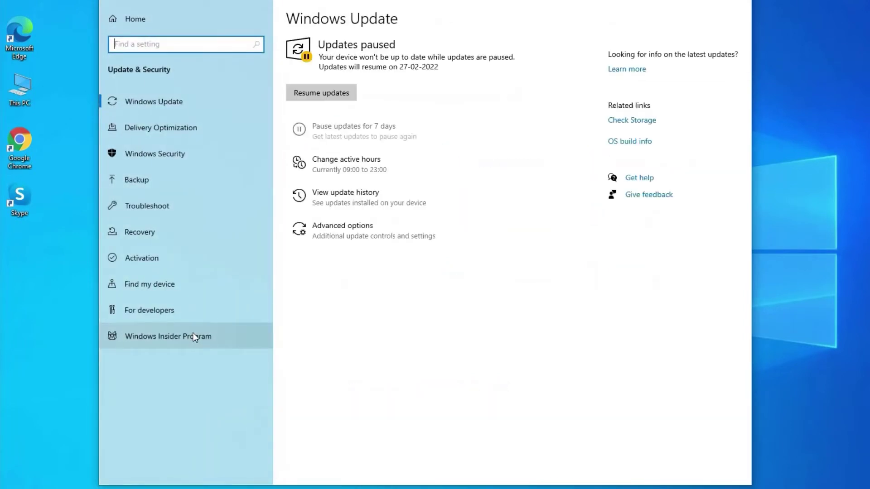
pyautogui.click(153, 164)
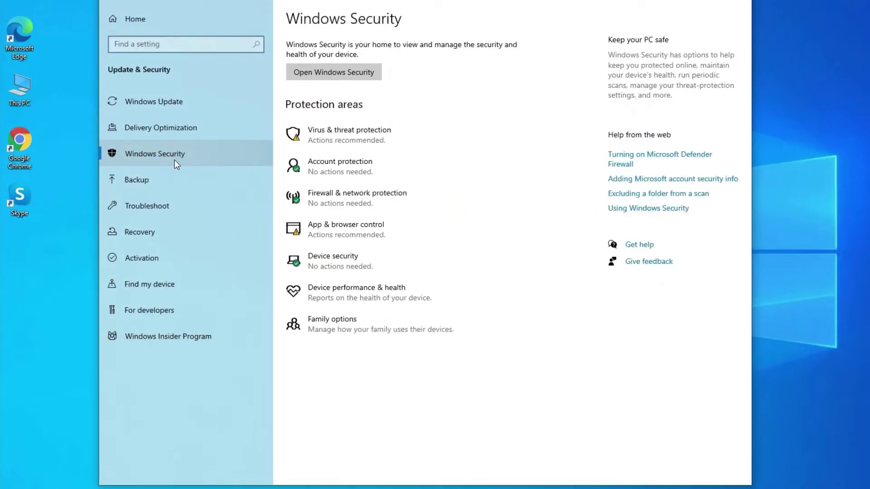
pyautogui.click(333, 72)
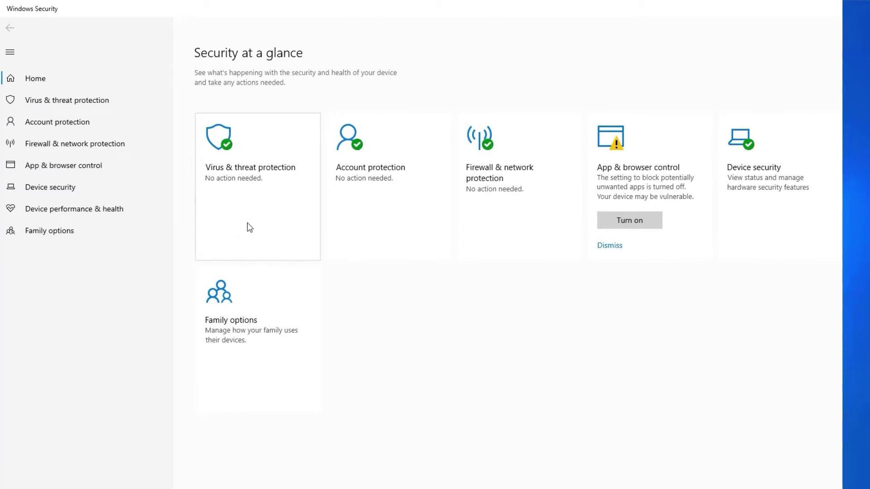
pyautogui.click(254, 187)
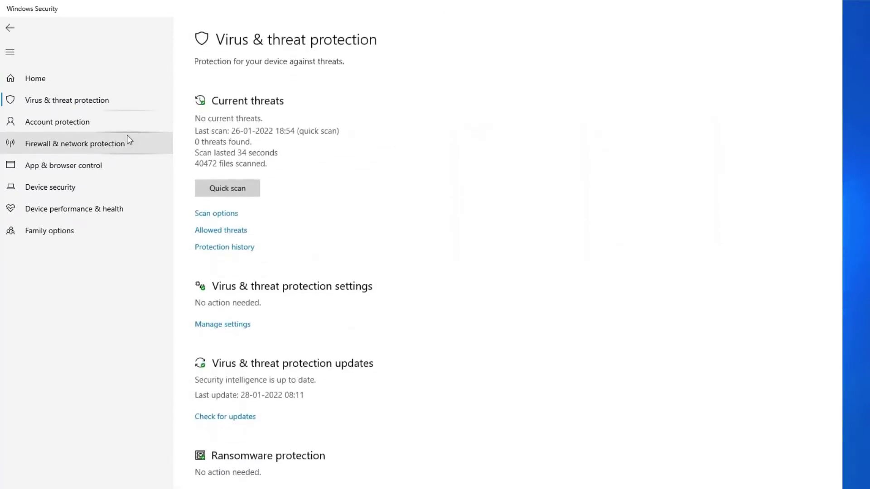
pyautogui.click(230, 192)
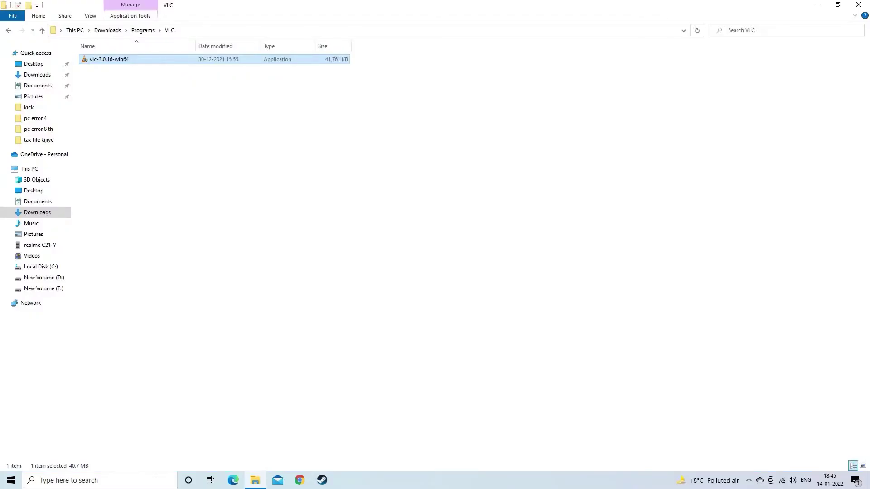
# Accept the default installer language to continue VLC setup
pyautogui.click(437, 263)
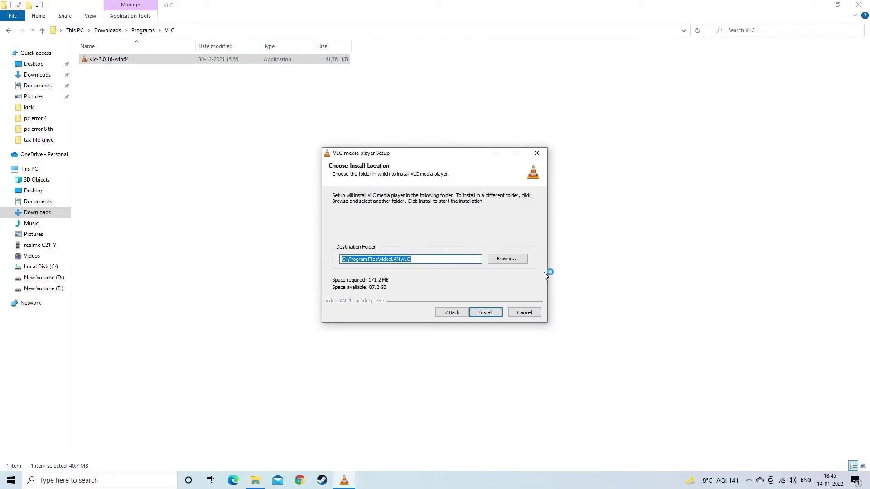
# Start the VLC installation, then use Media > Open File to reach the Desktop's Rescue folder
pyautogui.click(494, 314)
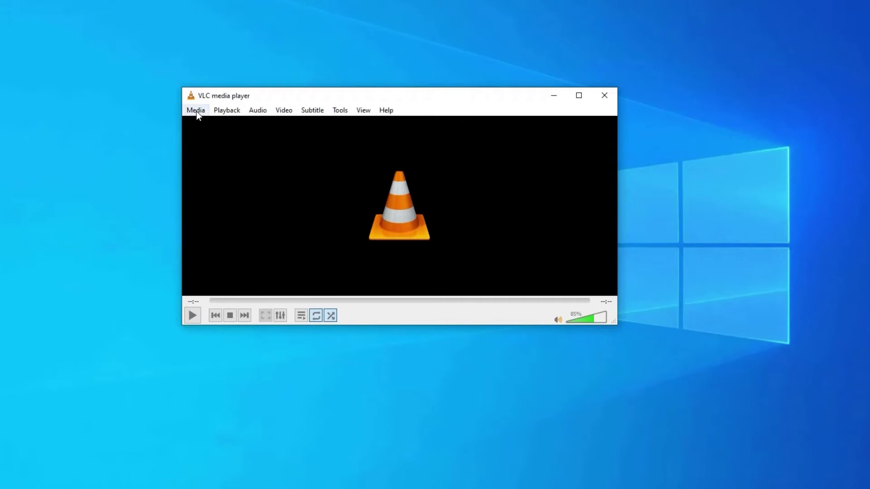
pyautogui.click(197, 112)
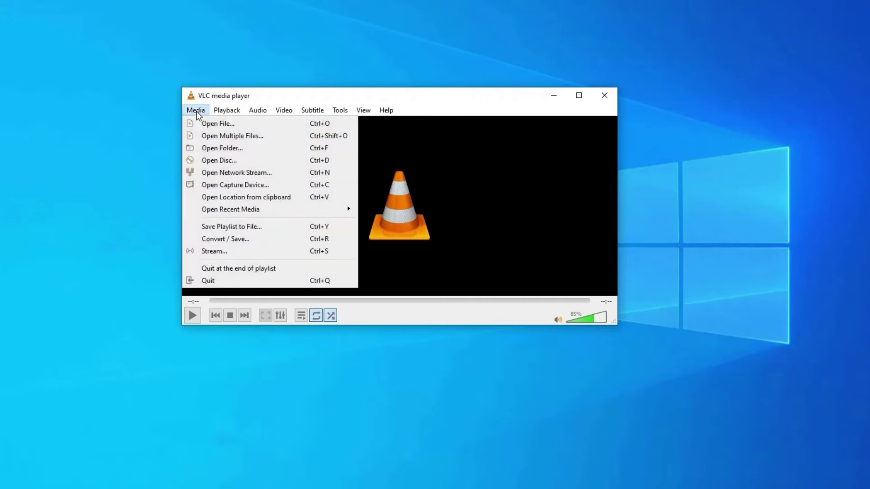
pyautogui.click(226, 123)
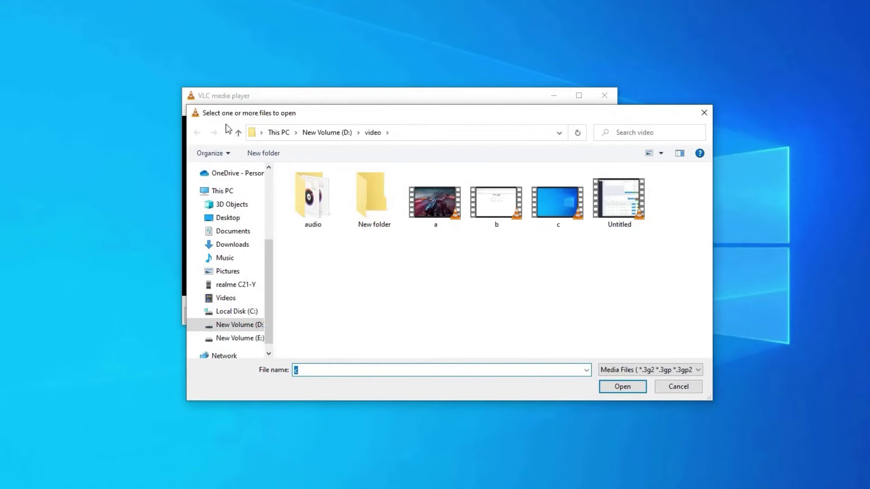
pyautogui.click(228, 218)
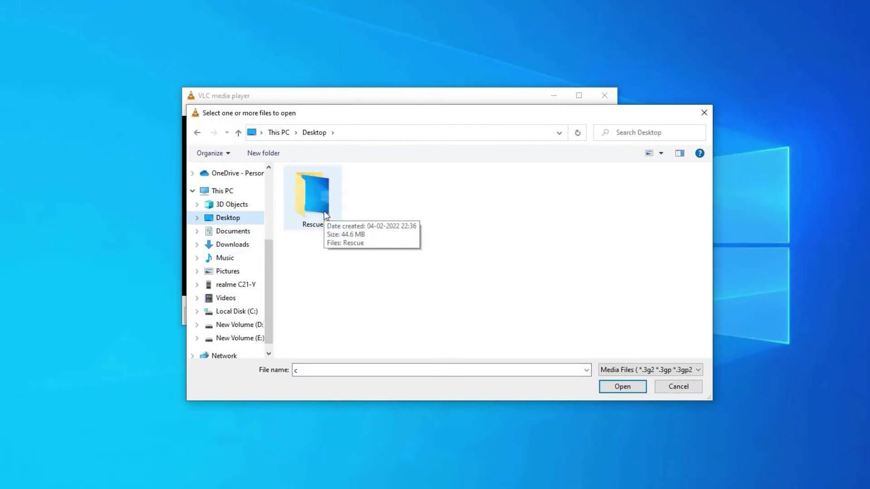
pyautogui.doubleClick(325, 215)
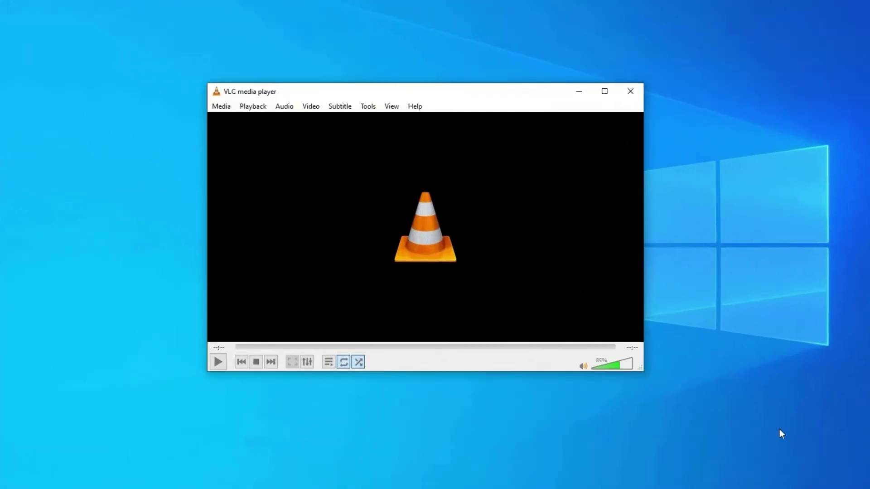
# Add Rescue.mp4 in Media > Convert / Save and choose Convert
pyautogui.click(220, 107)
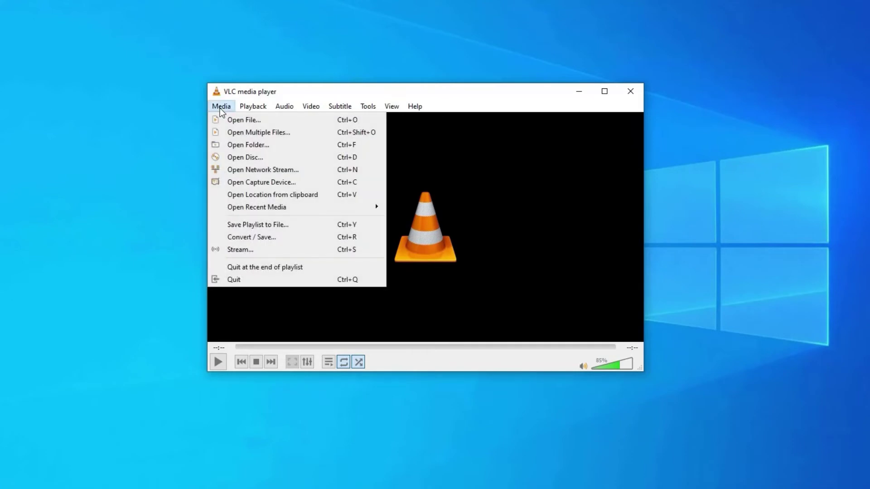
pyautogui.click(265, 236)
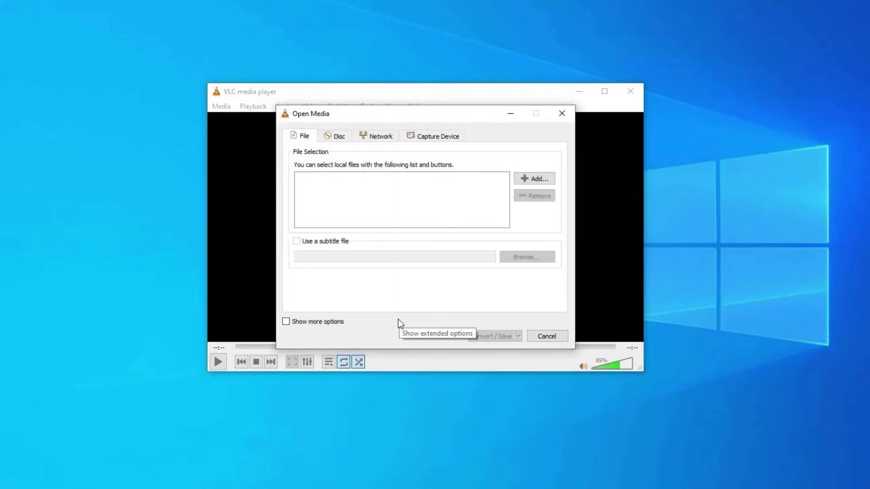
pyautogui.click(533, 179)
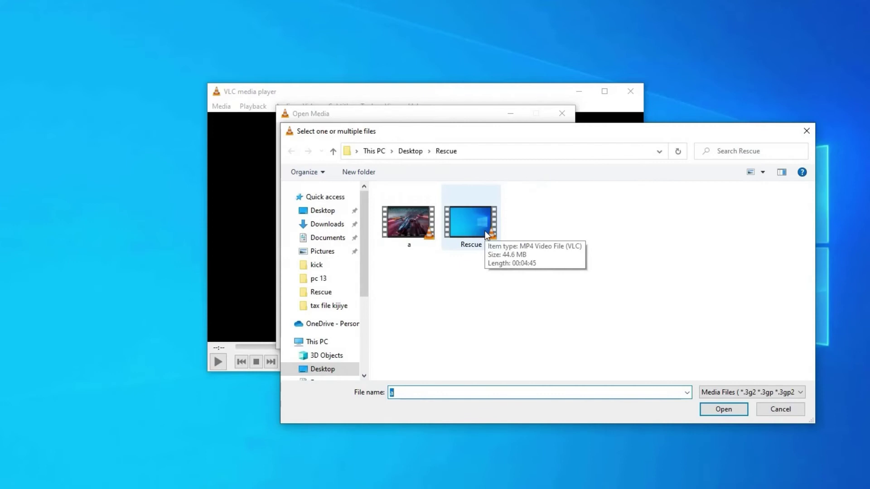
pyautogui.doubleClick(485, 230)
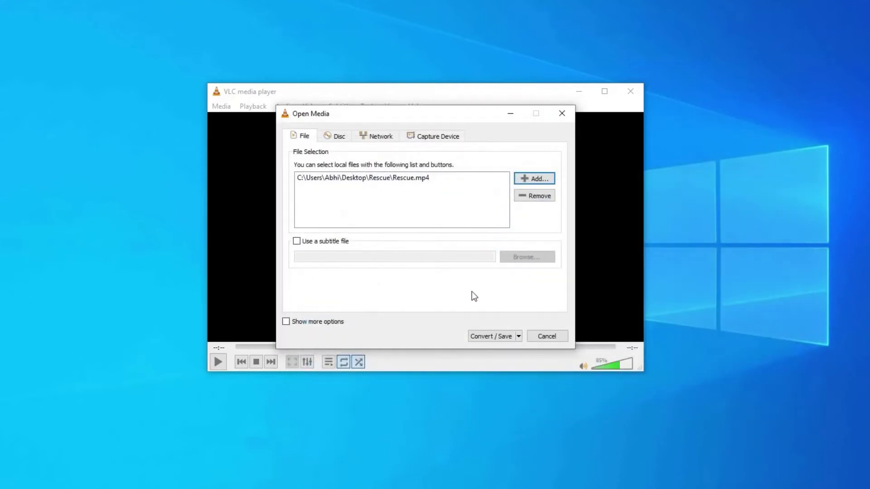
pyautogui.press('alt')
pyautogui.click(522, 337)
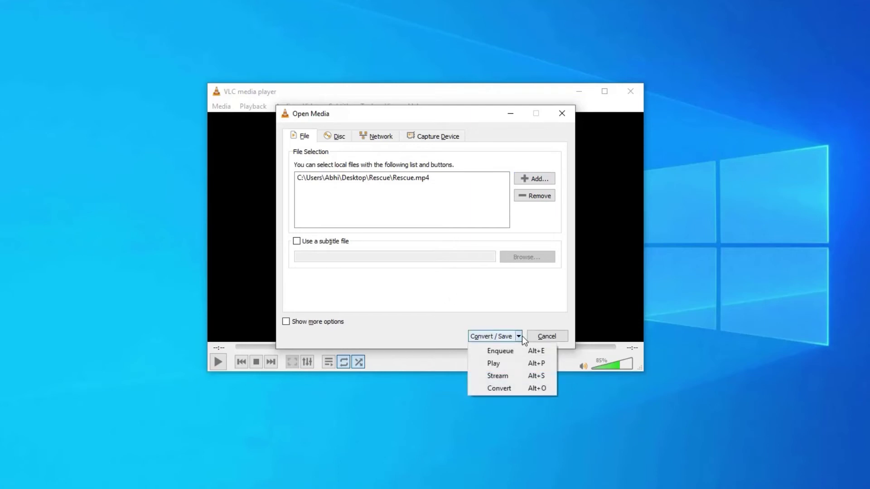
pyautogui.click(523, 336)
pyautogui.click(504, 336)
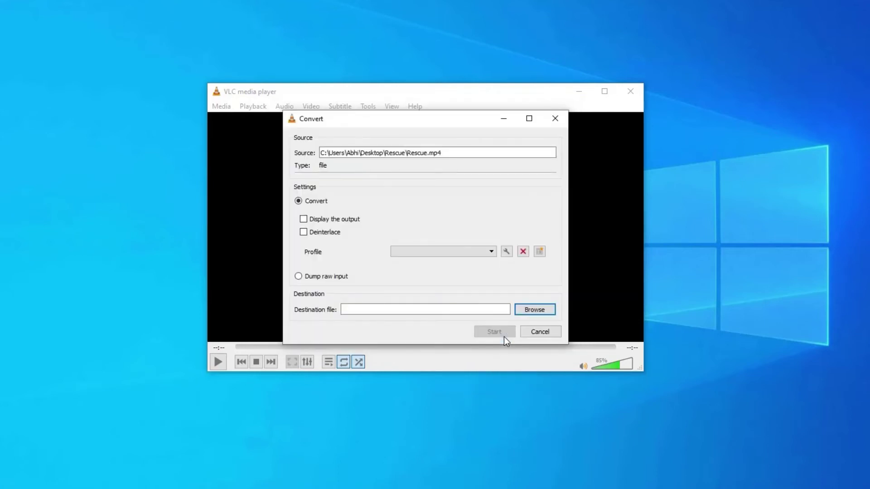
# Save the output as RescueVideo.Mp4 in the Abhi folder using the Video - VP80 + Vorbis (Webm) profile
pyautogui.press('Return')
pyautogui.doubleClick(415, 219)
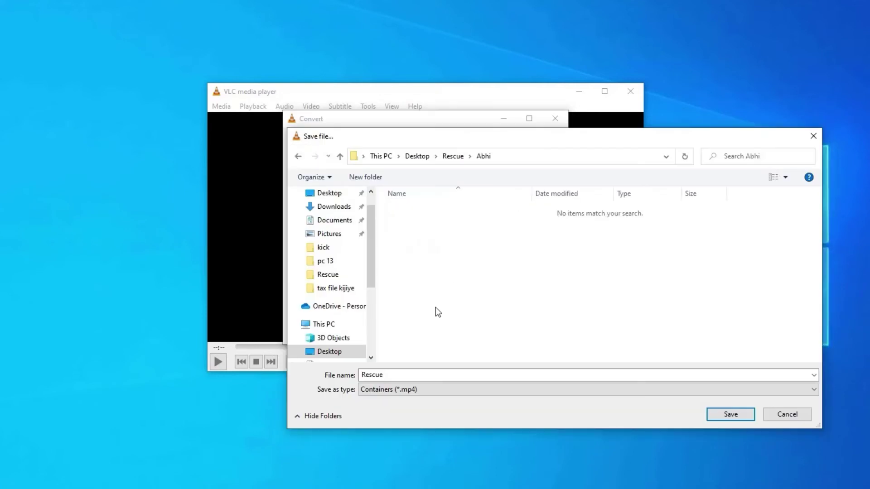
pyautogui.doubleClick(415, 374)
pyautogui.write('RescueVideo.Mp4')
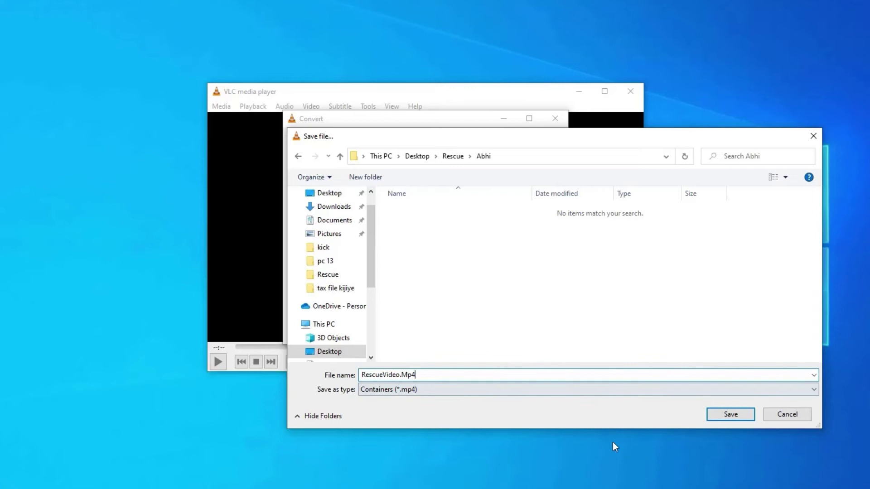
pyautogui.click(724, 414)
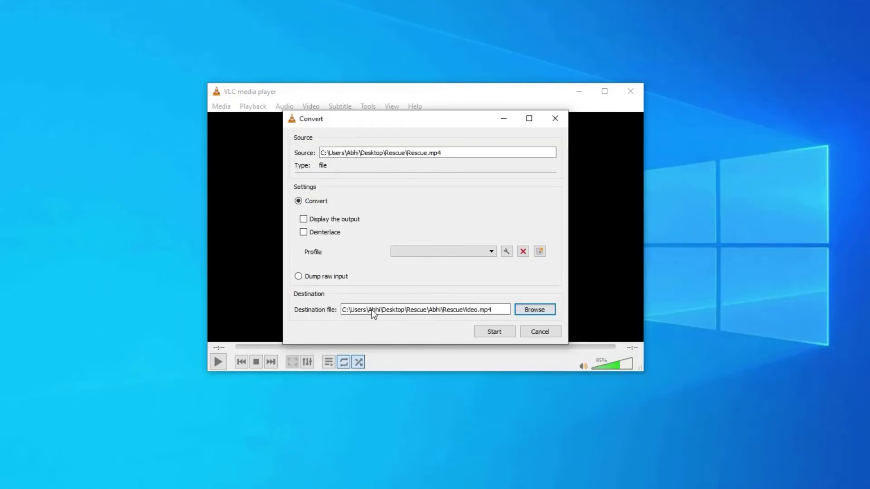
pyautogui.click(482, 252)
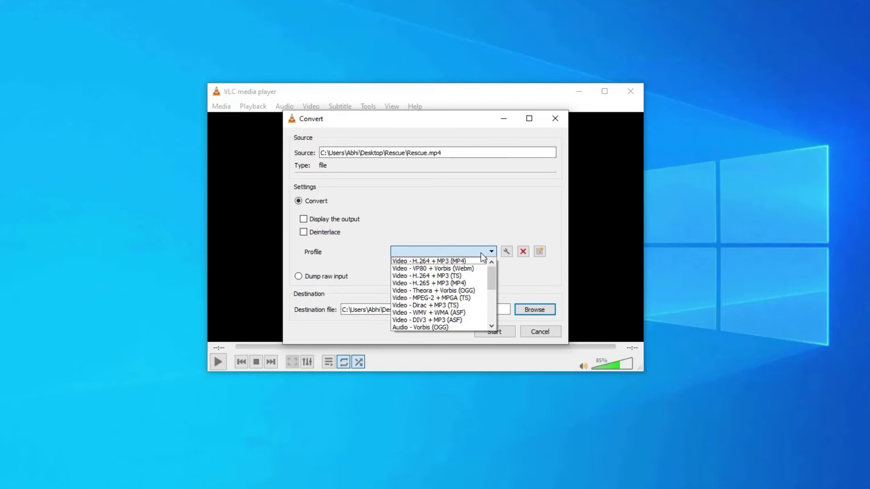
pyautogui.click(447, 269)
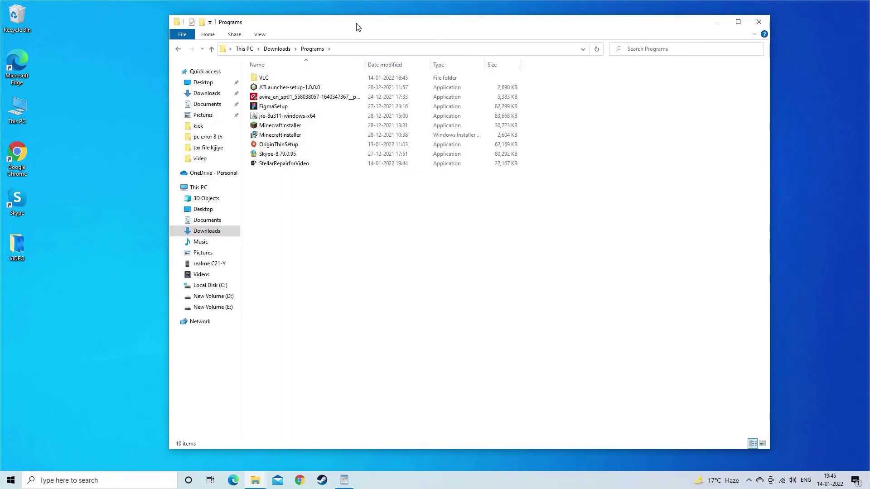
# Run the StellarRepairforVideo installer, keep all default settings, and install it
pyautogui.doubleClick(285, 165)
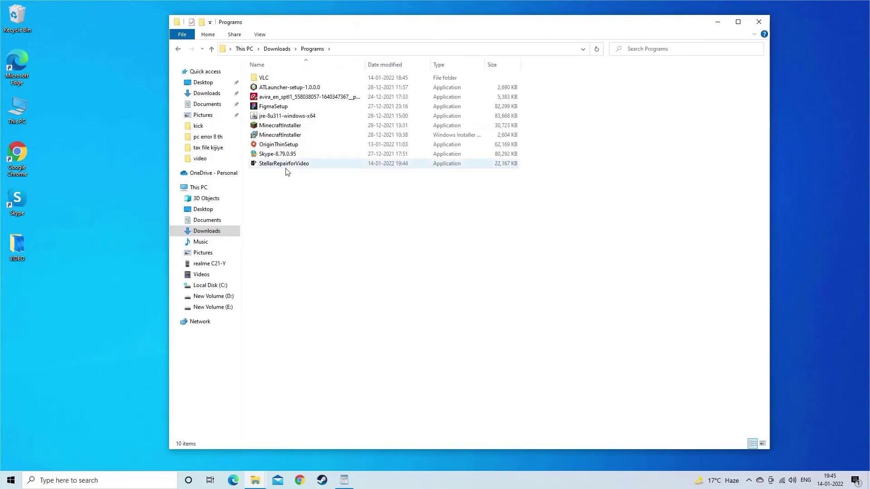
pyautogui.click(442, 262)
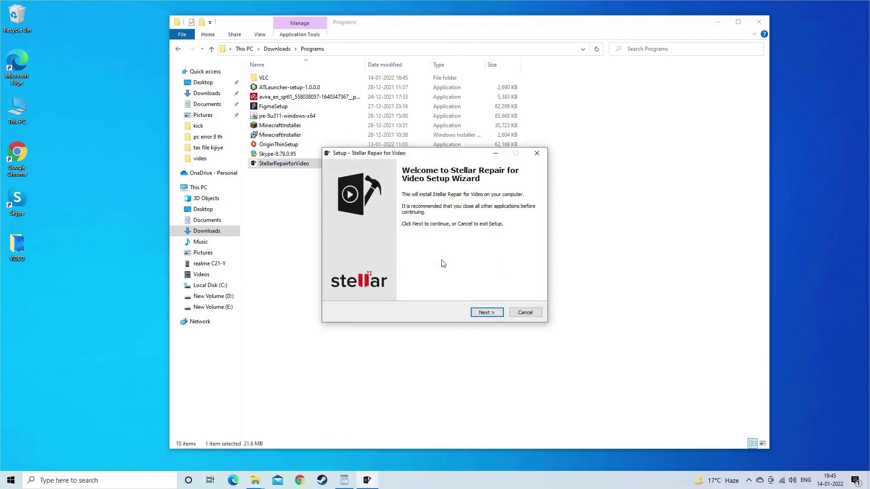
pyautogui.click(486, 313)
pyautogui.click(488, 314)
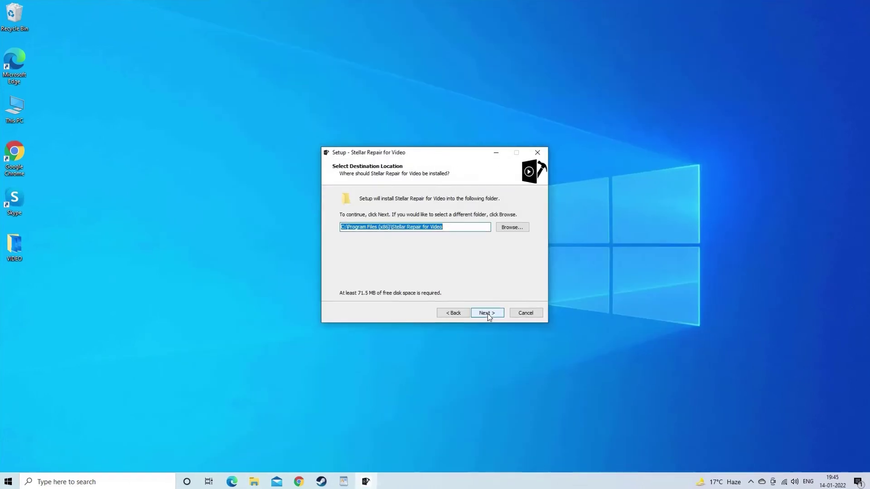
pyautogui.click(487, 314)
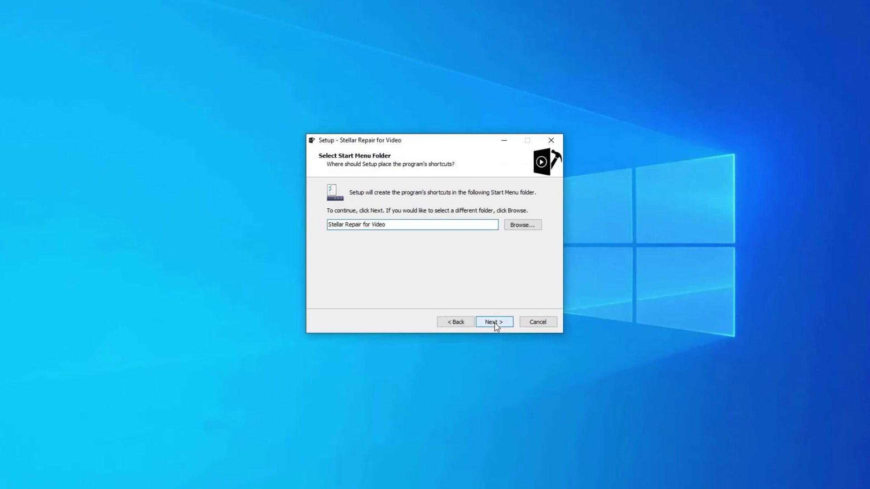
pyautogui.click(495, 323)
pyautogui.click(495, 323)
pyautogui.click(494, 323)
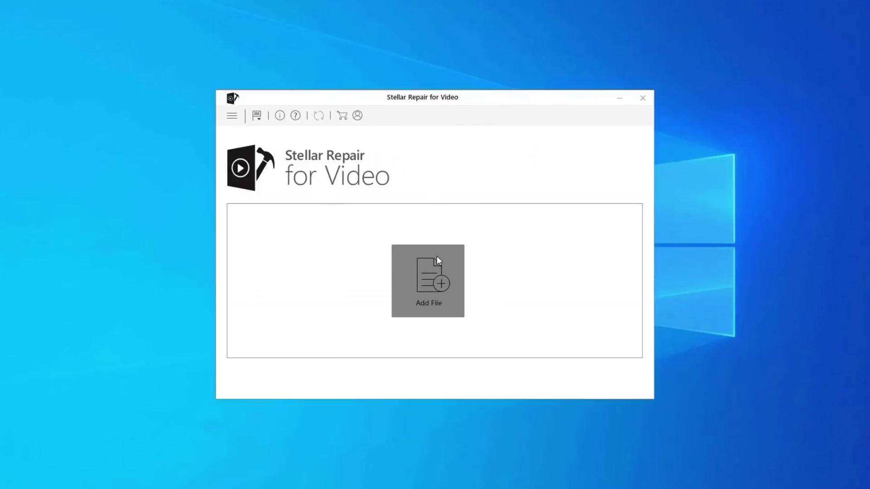
# Add WINDOW.AVI.mp4 from the Desktop's VIDEO folder, repair it, and dismiss the completion message
pyautogui.click(437, 281)
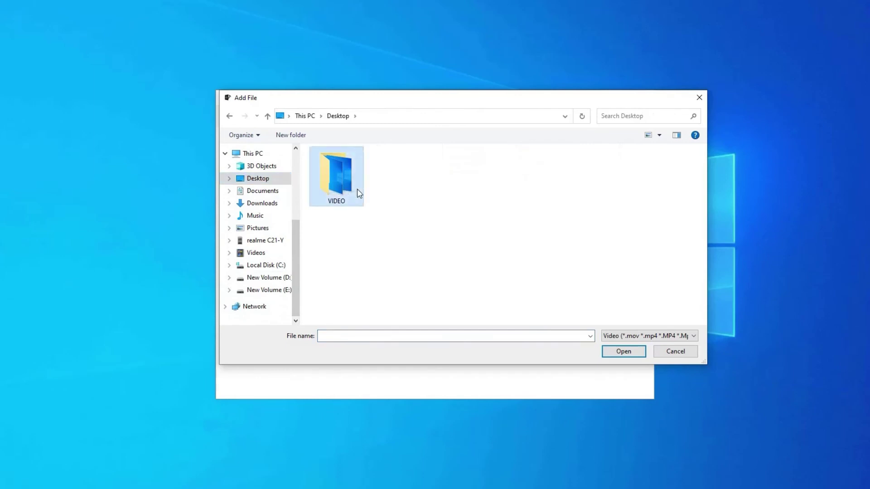
pyautogui.doubleClick(343, 184)
pyautogui.doubleClick(335, 179)
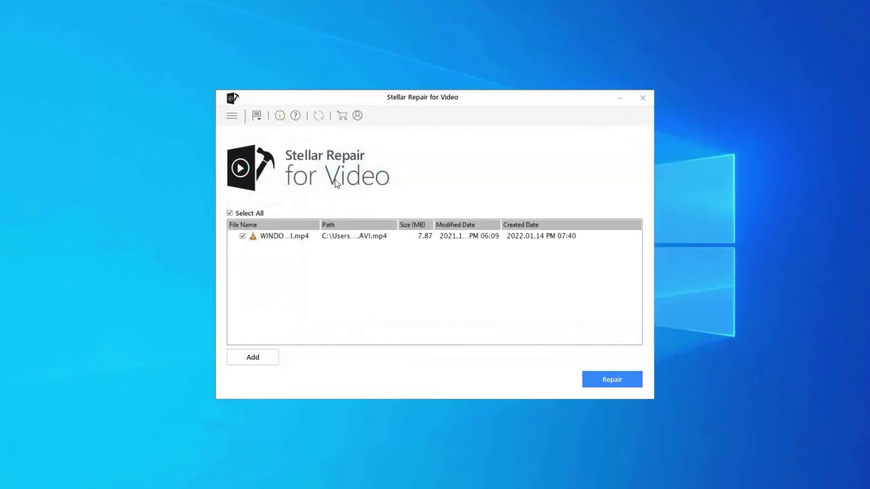
pyautogui.click(613, 381)
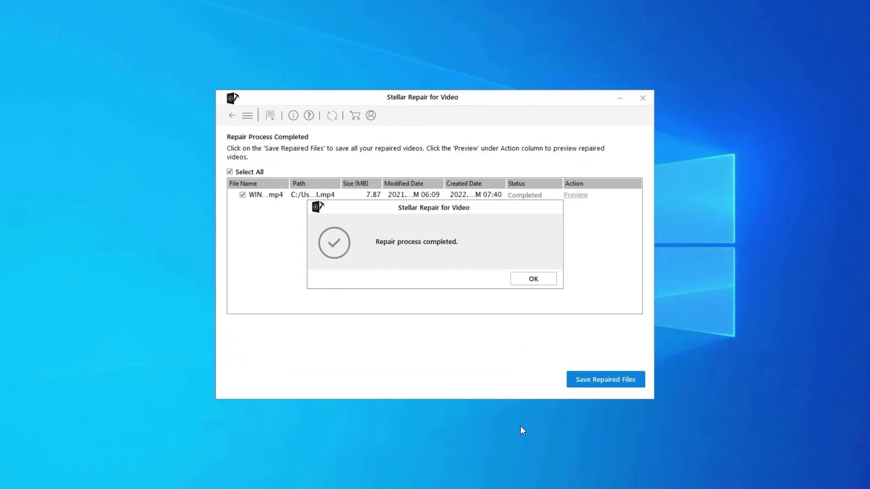
pyautogui.click(547, 281)
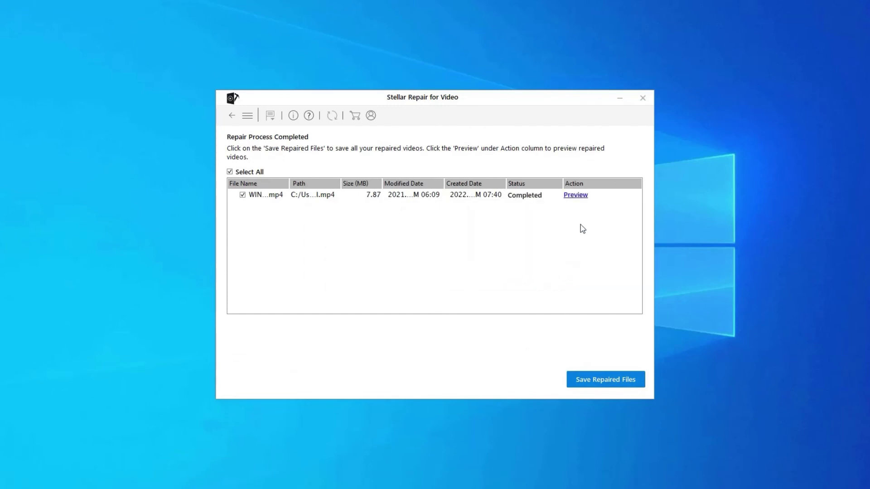